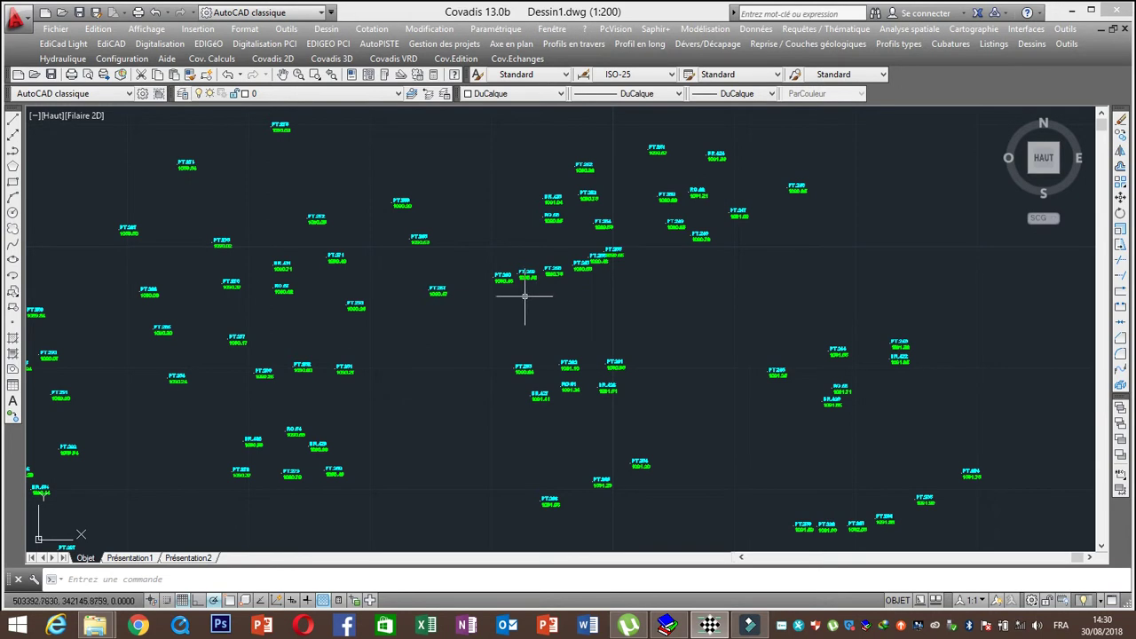
- Zoom and pan across the scattered topographic points, then bring up the Covadis 2D commands
{"action": "scroll", "coordinate": [696, 284], "scroll_direction": "down", "scroll_amount": 5}
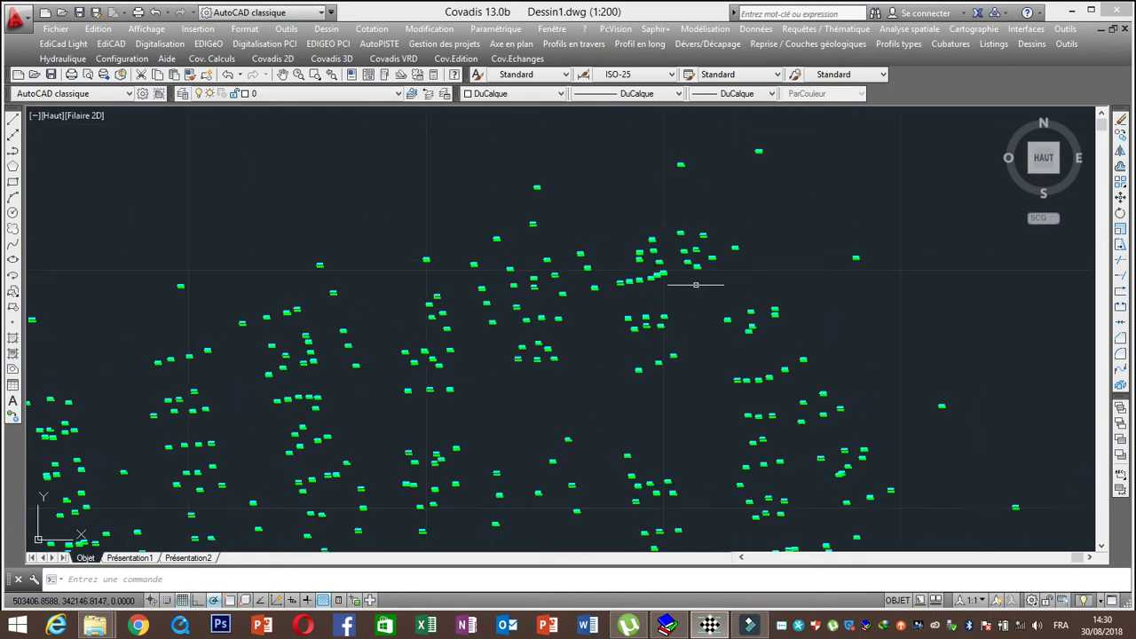
{"action": "middle_click_drag", "start_coordinate": [731, 316], "coordinate": [196, 307]}
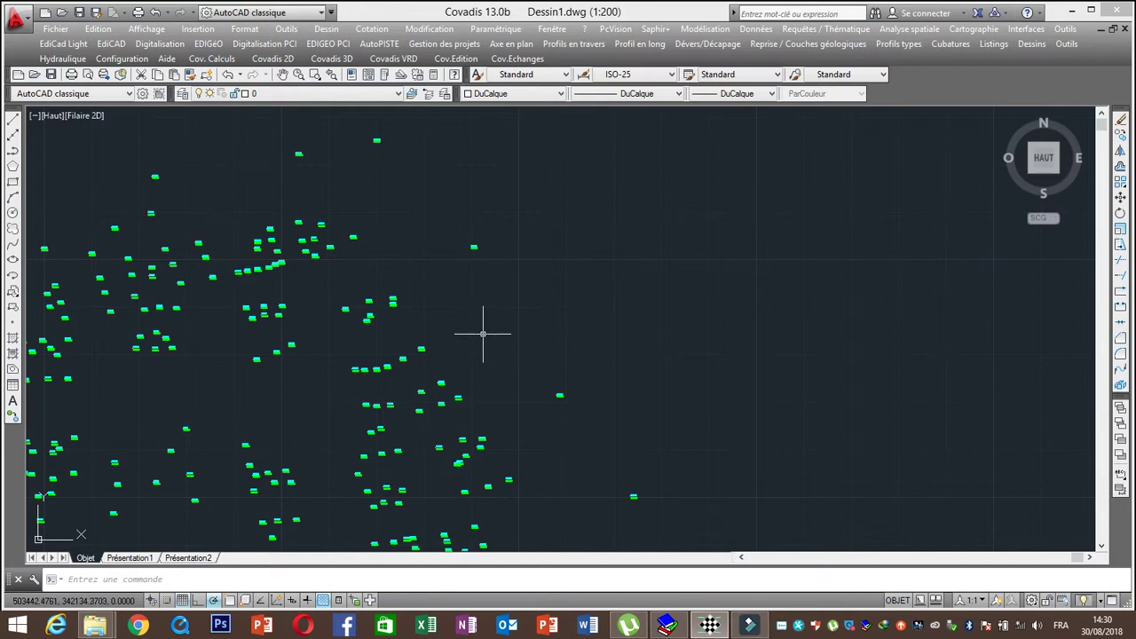
{"action": "middle_click_drag", "start_coordinate": [478, 331], "coordinate": [526, 204]}
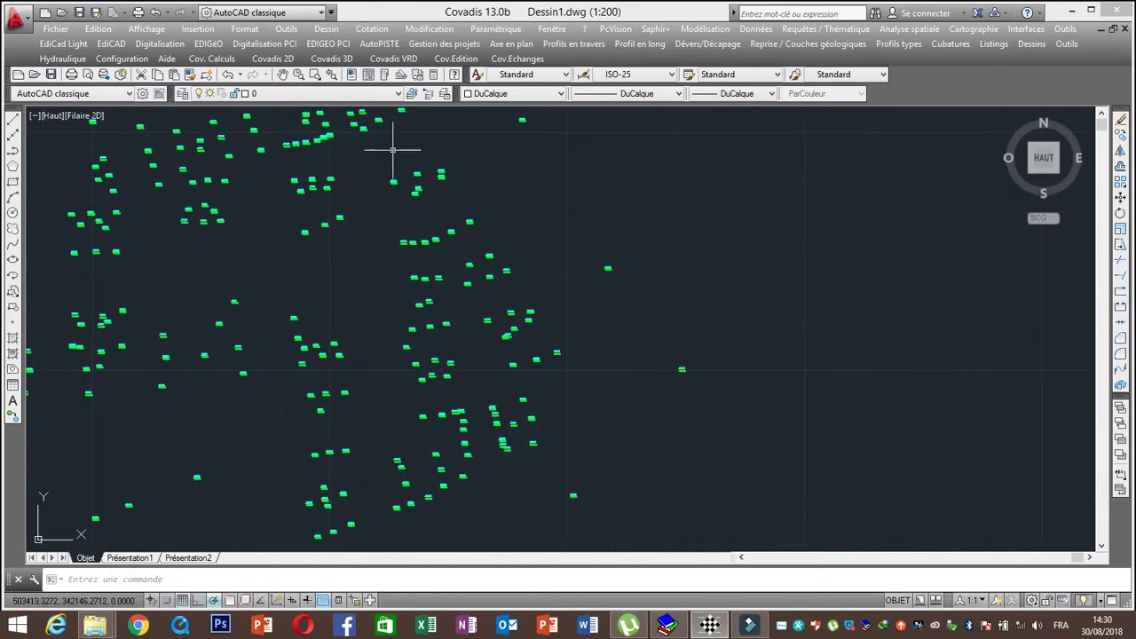
{"action": "left_click", "coordinate": [273, 59]}
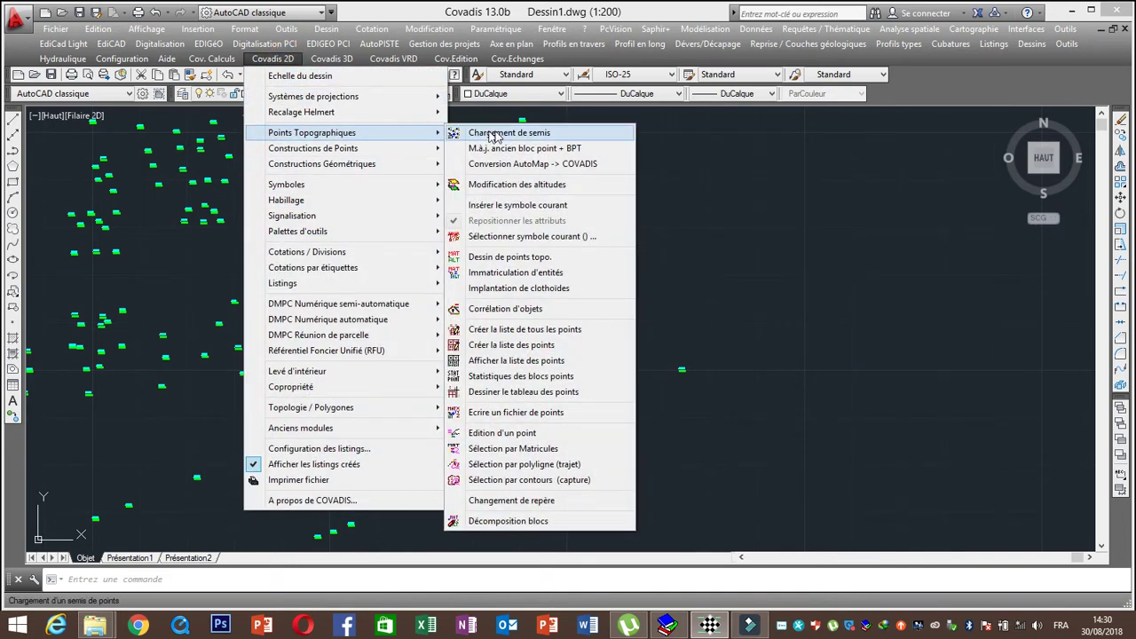
- Load Plan Cote02.txt, replacing the point list, reusing the TCPOINT block, and keeping all points
{"action": "mouse_move", "coordinate": [313, 132]}
{"action": "left_click", "coordinate": [497, 133]}
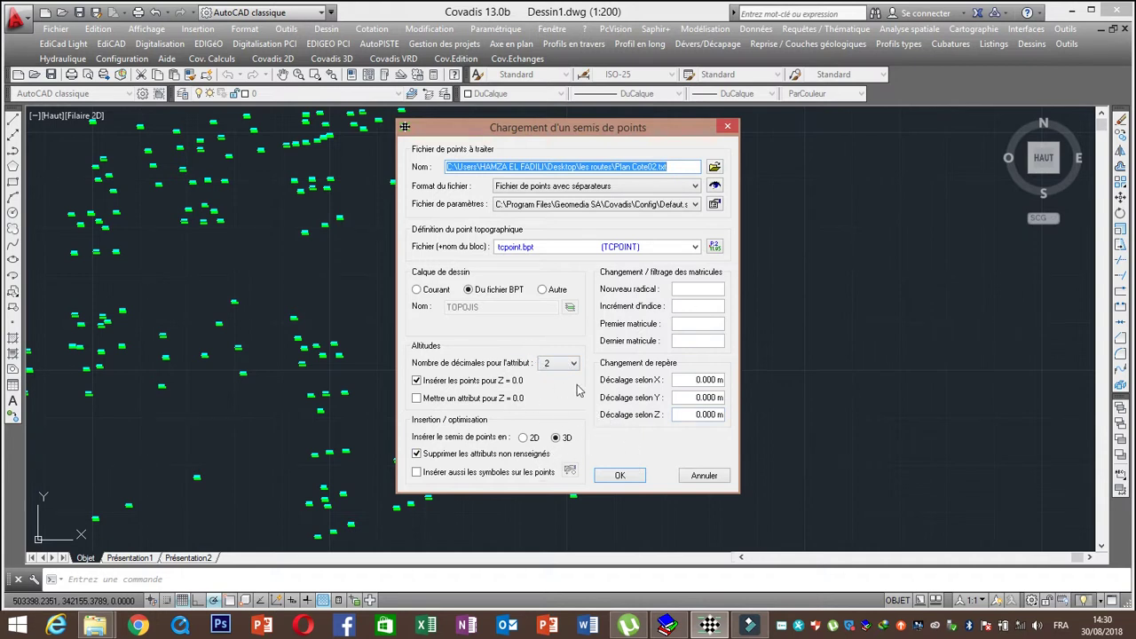
{"action": "left_click", "coordinate": [638, 478]}
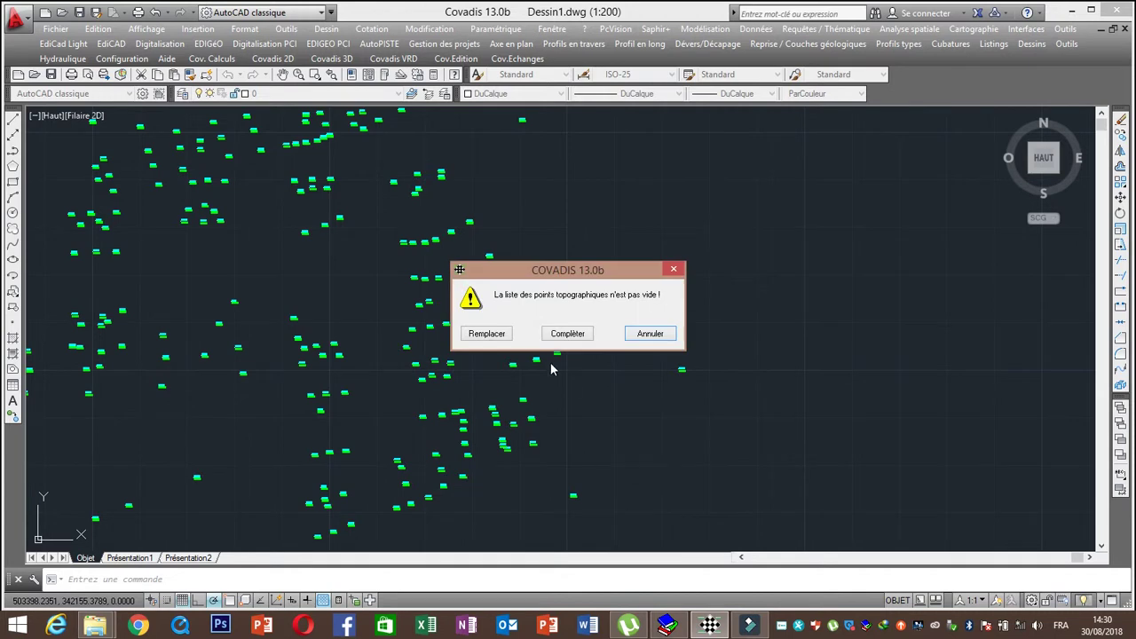
{"action": "left_click", "coordinate": [500, 336]}
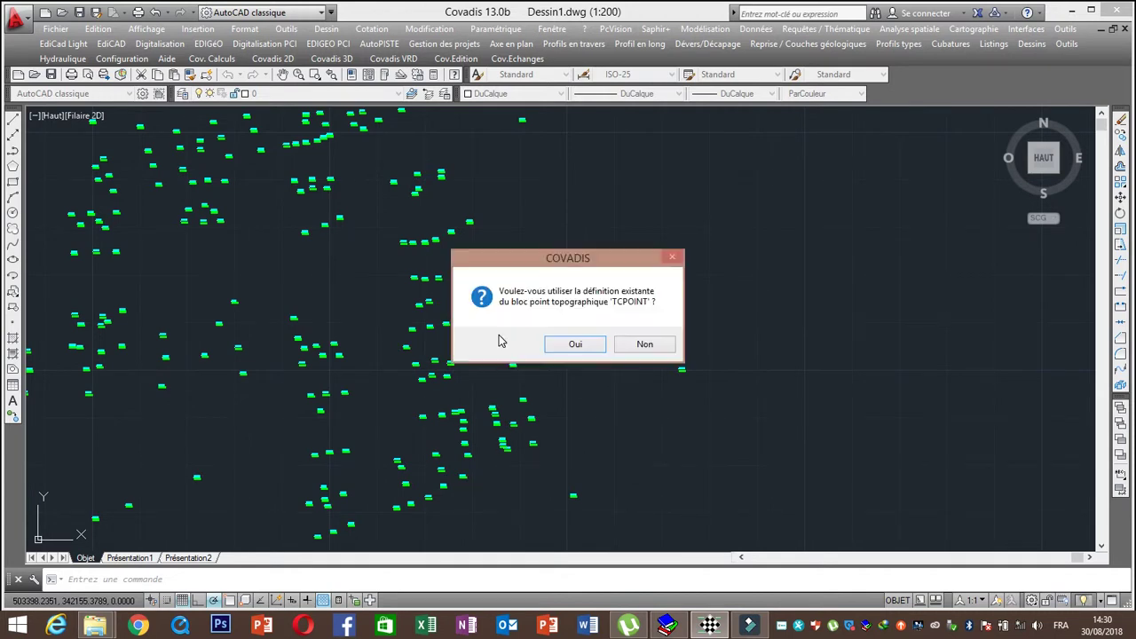
{"action": "left_click", "coordinate": [588, 346]}
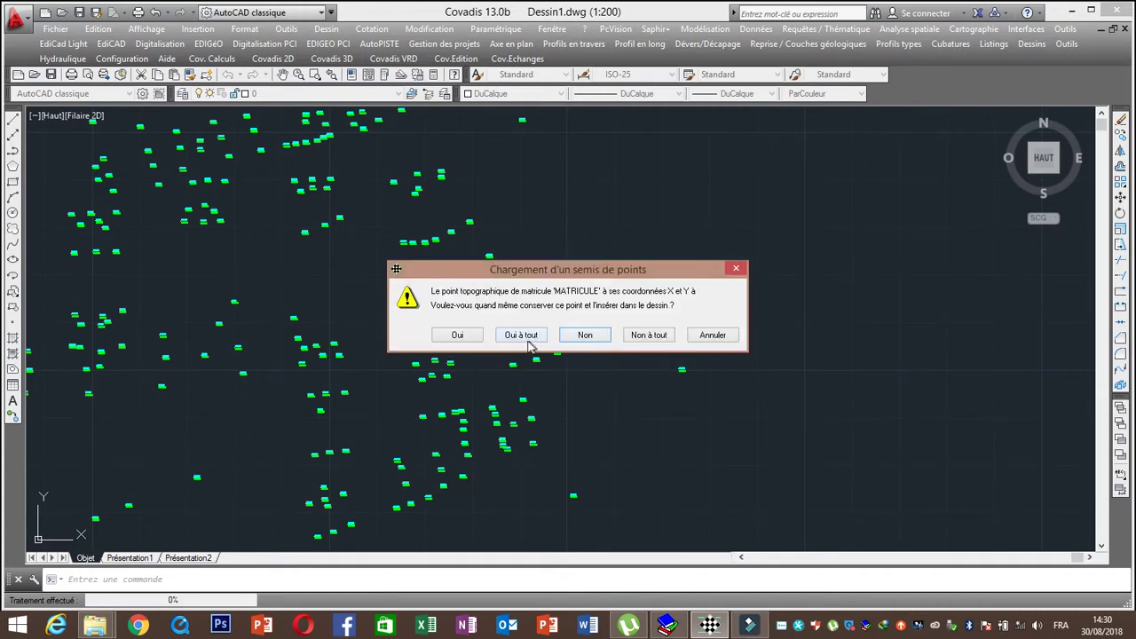
{"action": "left_click", "coordinate": [522, 336]}
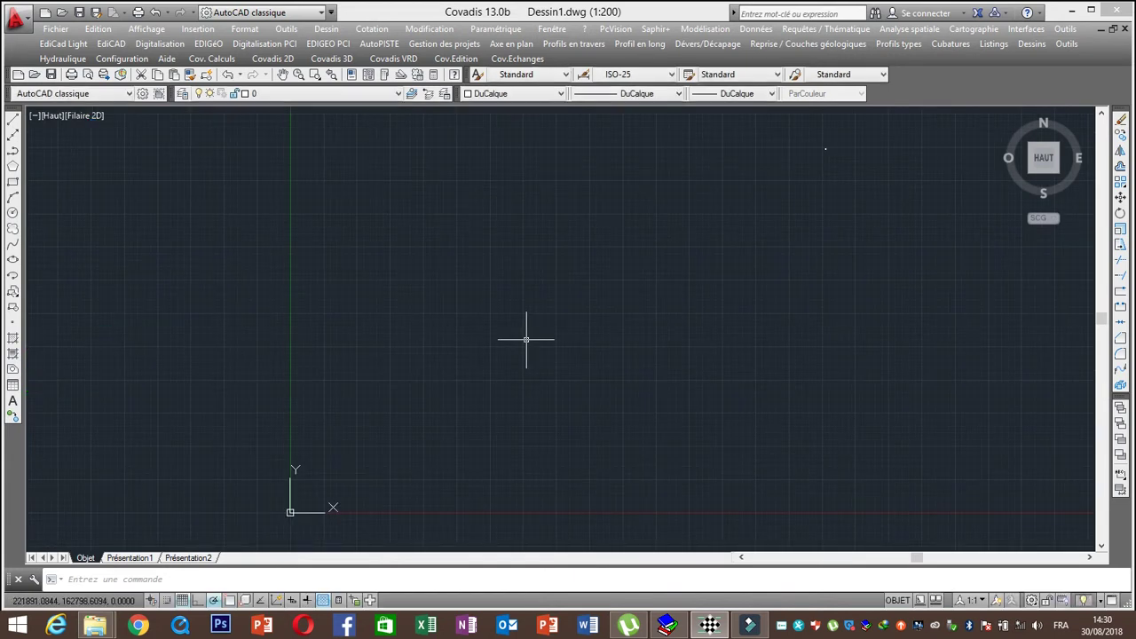
- Zoom and pan to centre the labelled Plan Cote02 points, then open the Points Topographiques commands
{"action": "scroll", "coordinate": [829, 151], "scroll_direction": "up", "scroll_amount": 1}
{"action": "scroll", "coordinate": [829, 145], "scroll_direction": "up", "scroll_amount": 3}
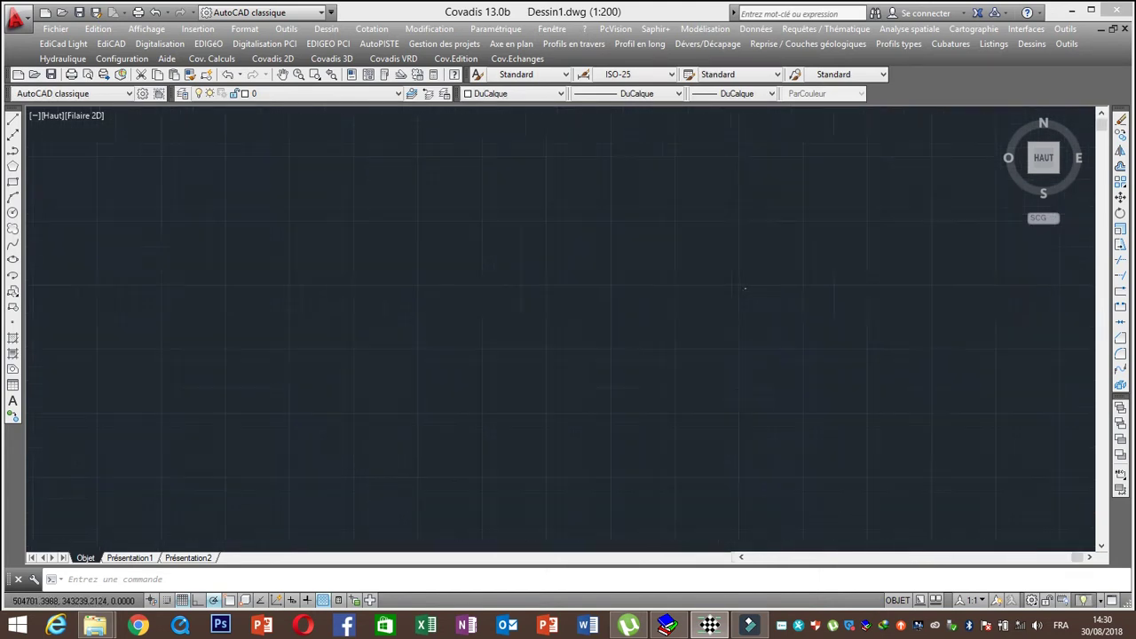
{"action": "scroll", "coordinate": [742, 315], "scroll_direction": "down", "scroll_amount": 3}
{"action": "scroll", "coordinate": [736, 233], "scroll_direction": "up", "scroll_amount": 2}
{"action": "scroll", "coordinate": [736, 233], "scroll_direction": "up", "scroll_amount": 2}
{"action": "scroll", "coordinate": [740, 236], "scroll_direction": "up", "scroll_amount": 2}
{"action": "scroll", "coordinate": [740, 236], "scroll_direction": "up", "scroll_amount": 2}
{"action": "scroll", "coordinate": [730, 246], "scroll_direction": "up", "scroll_amount": 2}
{"action": "scroll", "coordinate": [731, 246], "scroll_direction": "down", "scroll_amount": 2}
{"action": "scroll", "coordinate": [730, 248], "scroll_direction": "down", "scroll_amount": 2}
{"action": "mouse_move", "coordinate": [728, 251]}
{"action": "middle_mouse_down"}
{"action": "mouse_move", "coordinate": [426, 452]}
{"action": "mouse_move", "coordinate": [421, 507]}
{"action": "middle_mouse_up"}
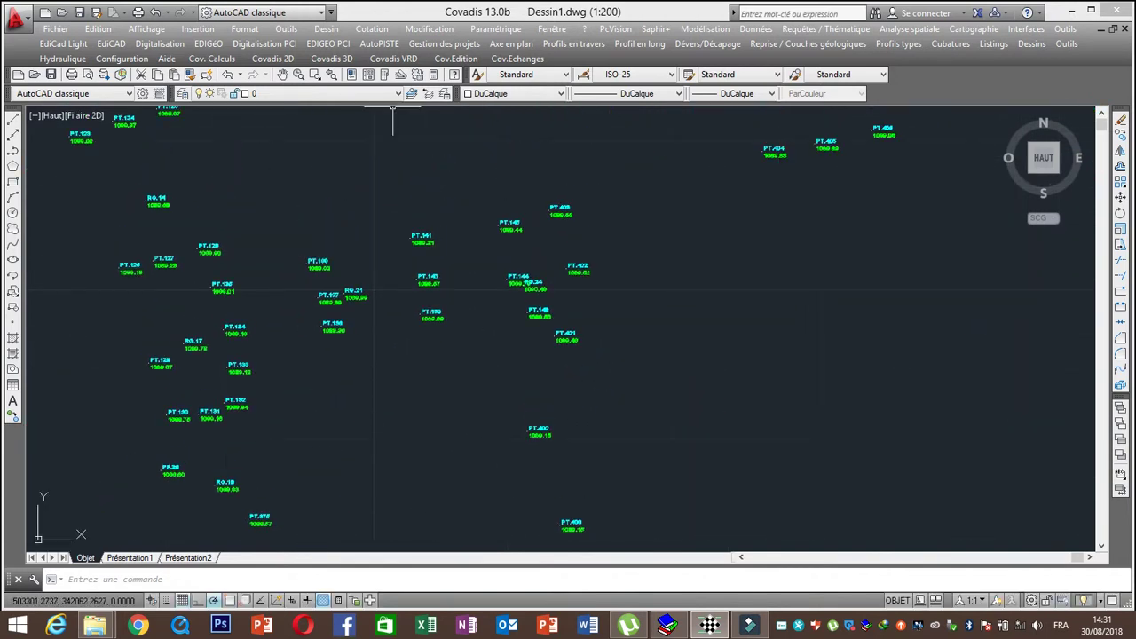
{"action": "left_click", "coordinate": [275, 59]}
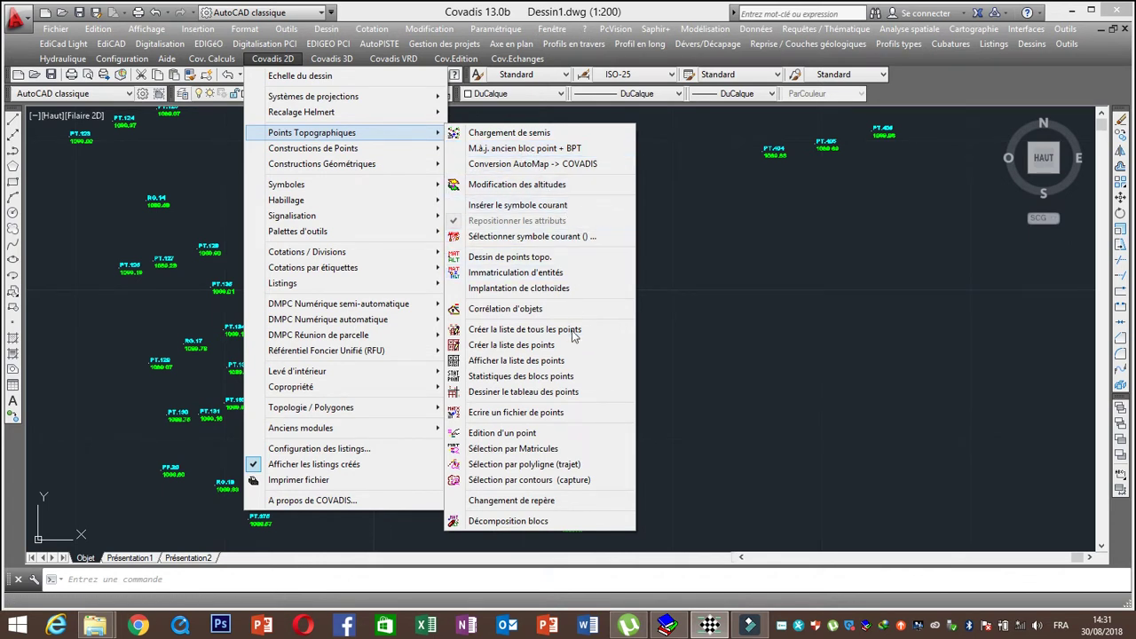
- Start the point table, restricting it to TCPOINT blocks on layer TOPOJIS
{"action": "left_click", "coordinate": [580, 393]}
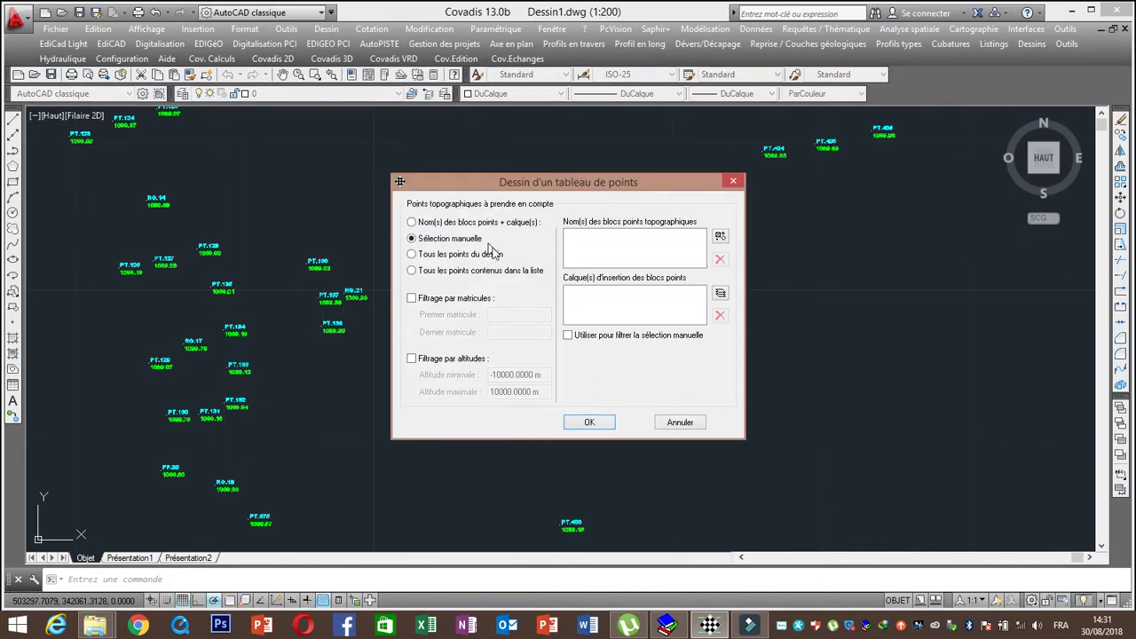
{"action": "left_click", "coordinate": [720, 236]}
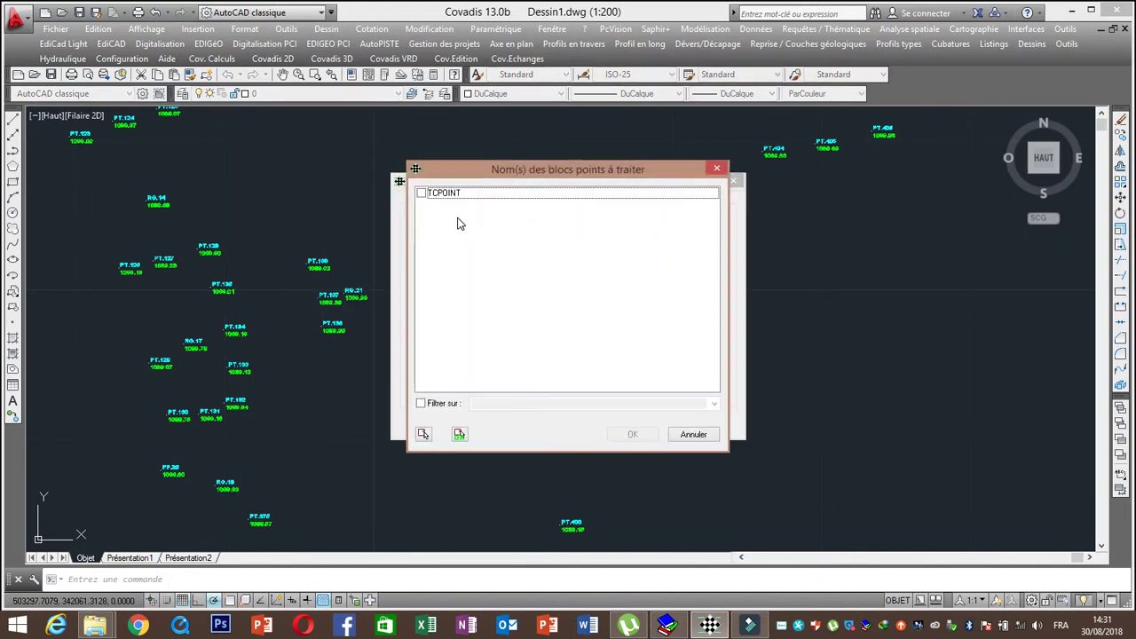
{"action": "left_click", "coordinate": [421, 192]}
{"action": "left_click", "coordinate": [633, 434]}
{"action": "left_click", "coordinate": [724, 294]}
{"action": "left_click", "coordinate": [422, 194]}
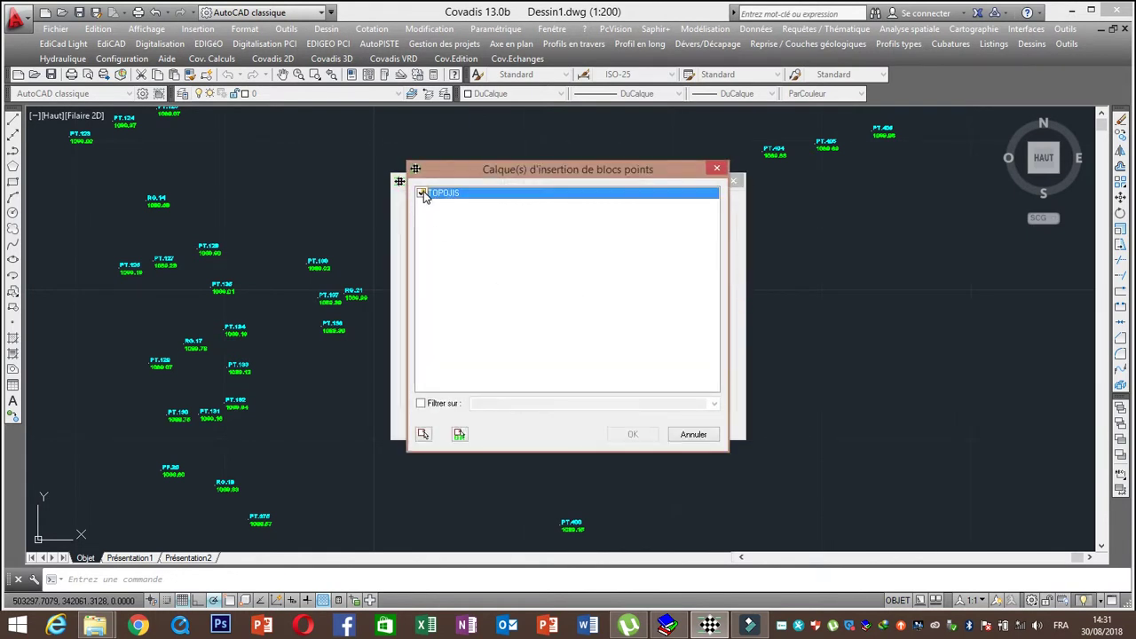
{"action": "left_click", "coordinate": [633, 434]}
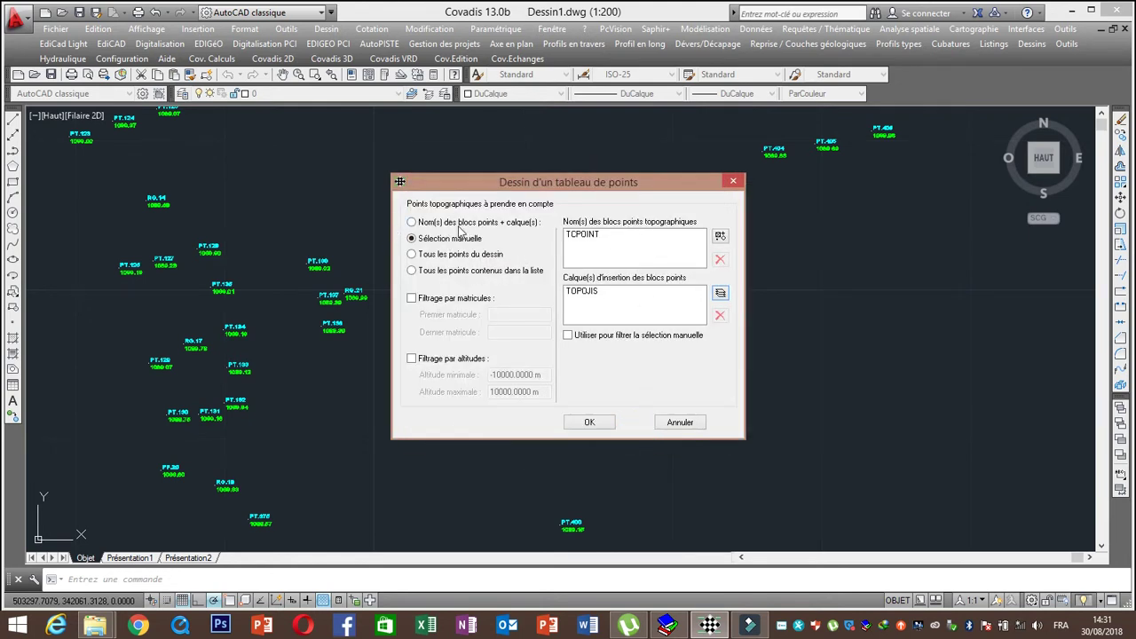
{"action": "left_click", "coordinate": [589, 425]}
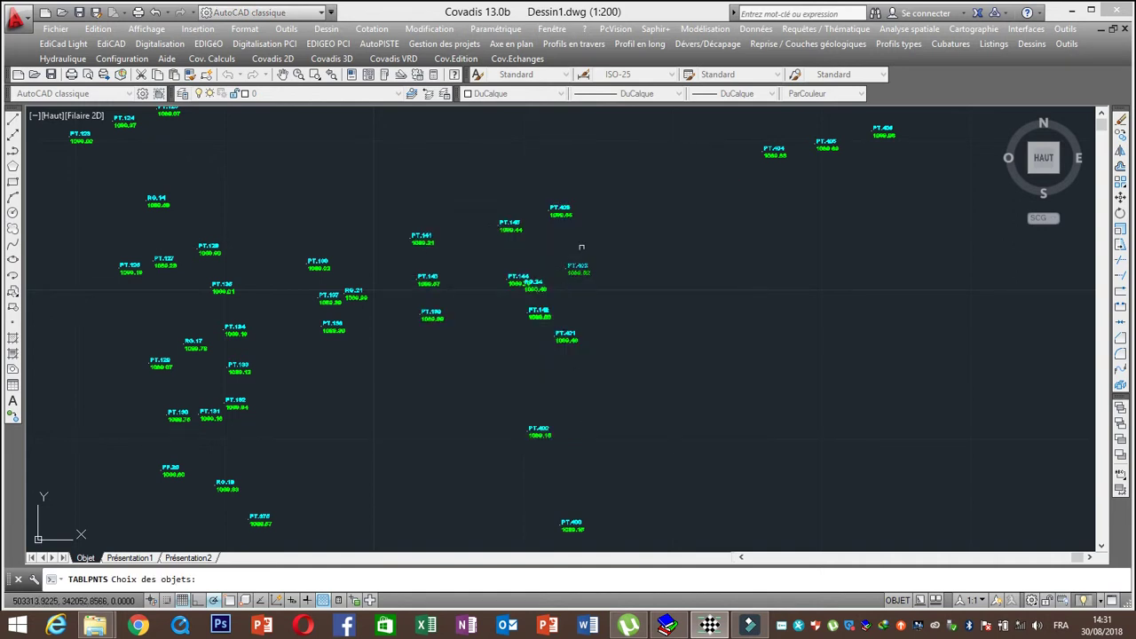
- Window-select the points from PT.145 to PT.401 for the table
{"action": "scroll", "coordinate": [583, 245], "scroll_direction": "up", "scroll_amount": 2}
{"action": "scroll", "coordinate": [586, 235], "scroll_direction": "up", "scroll_amount": 1}
{"action": "scroll", "coordinate": [585, 235], "scroll_direction": "down", "scroll_amount": 1}
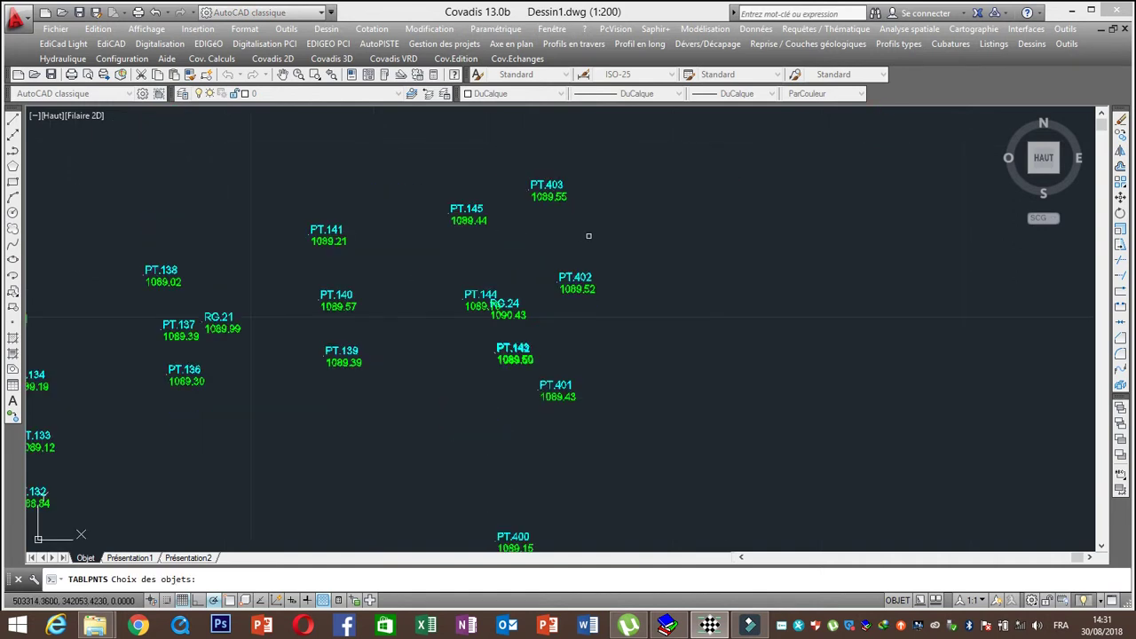
{"action": "left_click", "coordinate": [635, 157]}
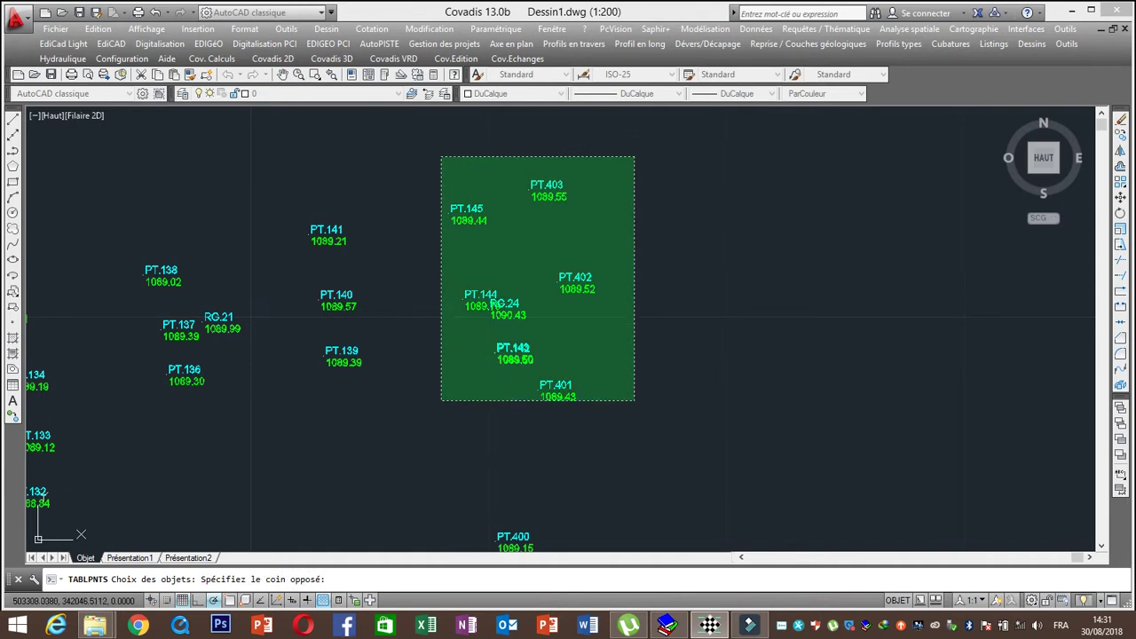
{"action": "left_click", "coordinate": [441, 400]}
{"action": "key", "text": "Return"}
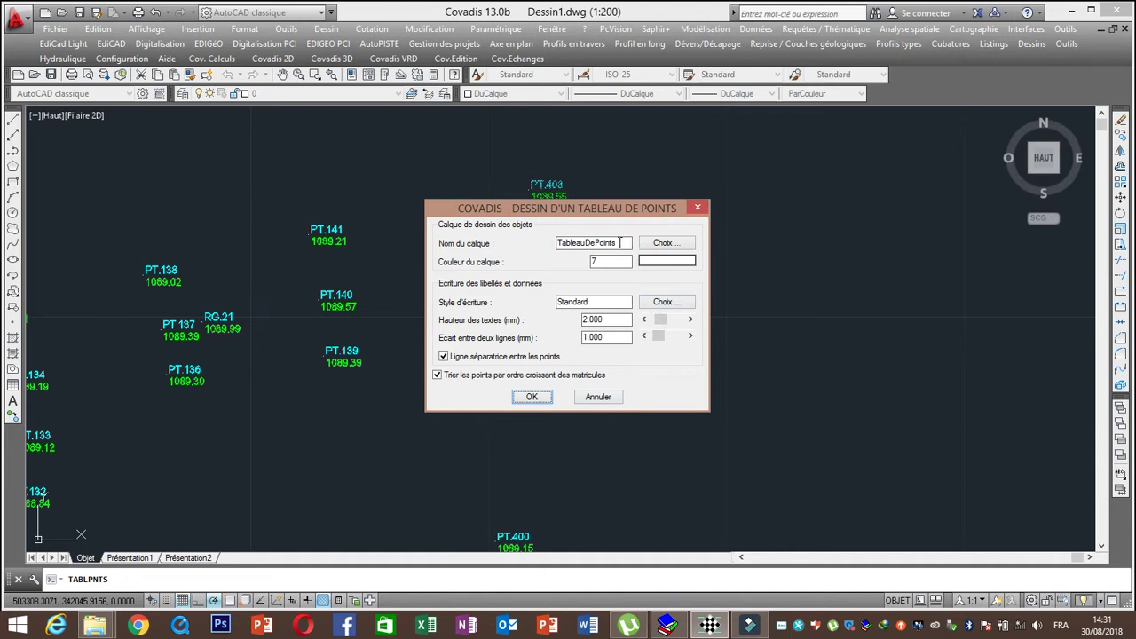
- Name the table layer 'listing', leaving its colour and text style unchanged
{"action": "left_click_drag", "start_coordinate": [619, 243], "coordinate": [540, 253]}
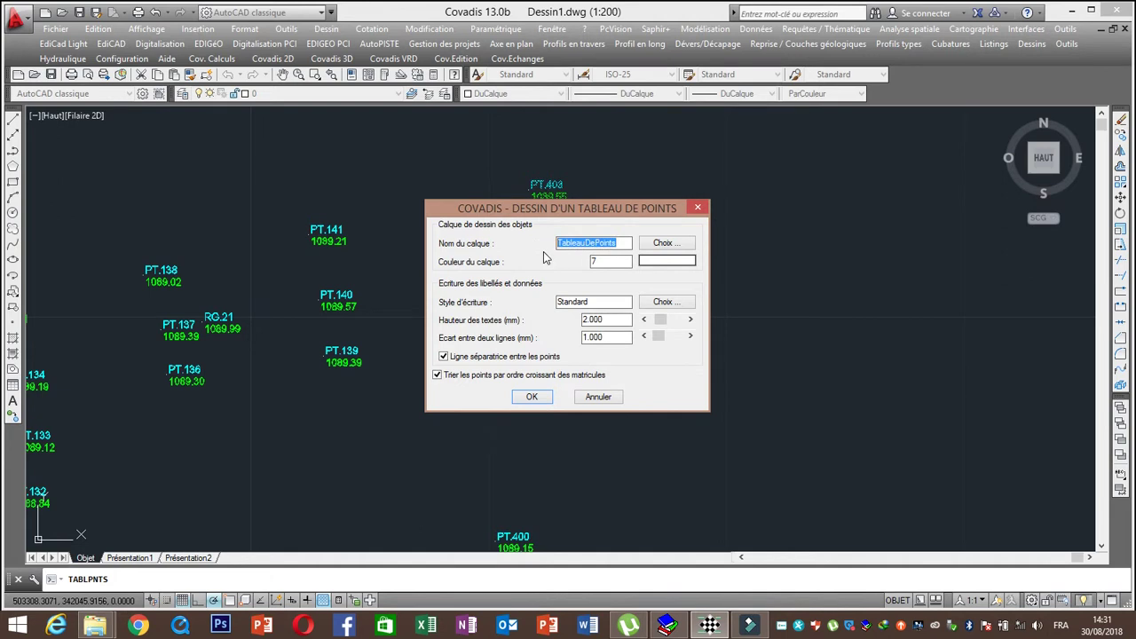
{"action": "type", "text": "listing"}
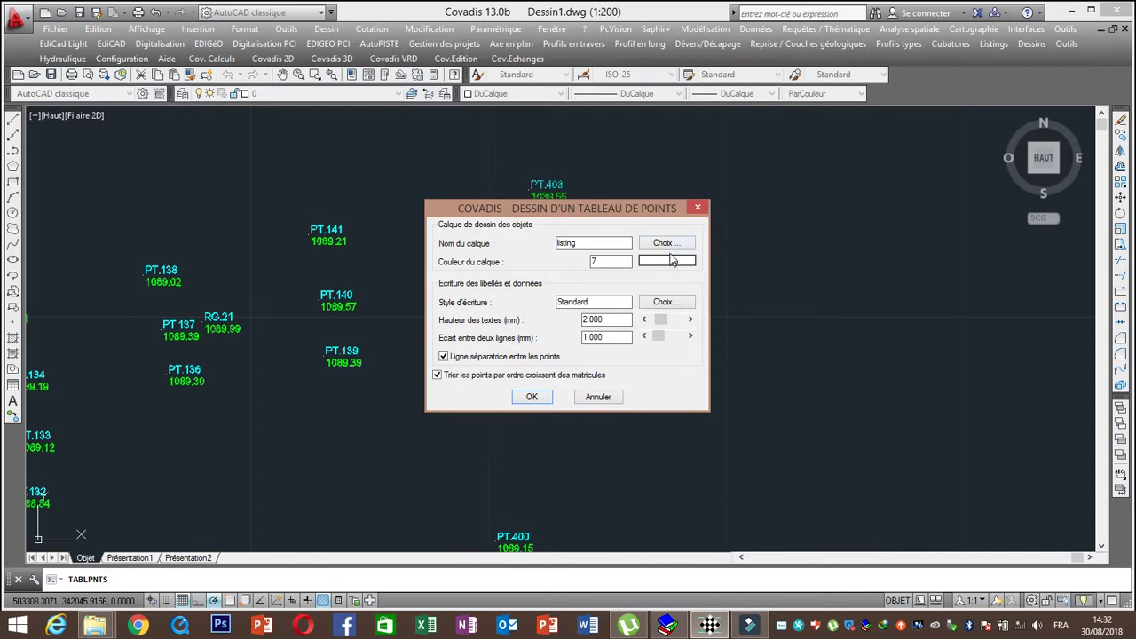
{"action": "left_click", "coordinate": [672, 267]}
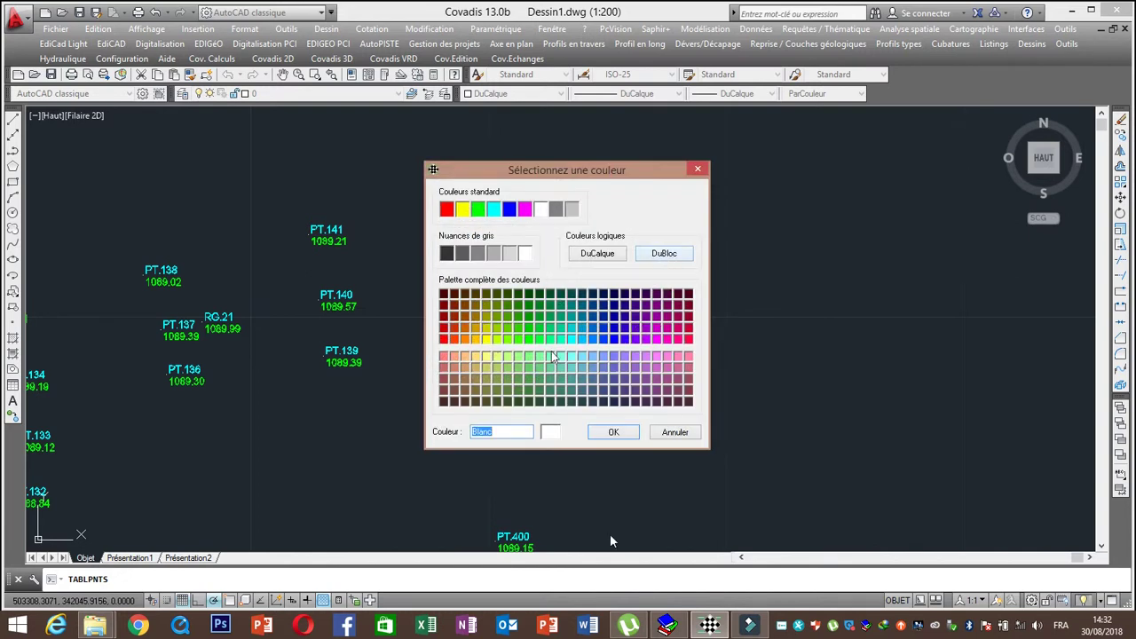
{"action": "left_click", "coordinate": [656, 433]}
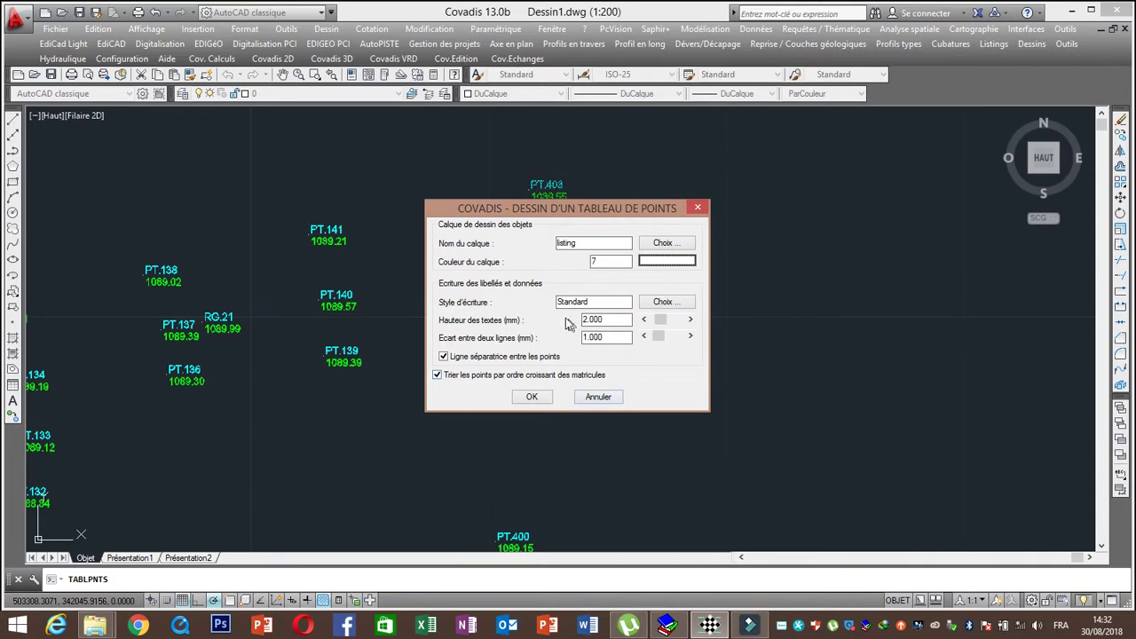
{"action": "left_click", "coordinate": [672, 303]}
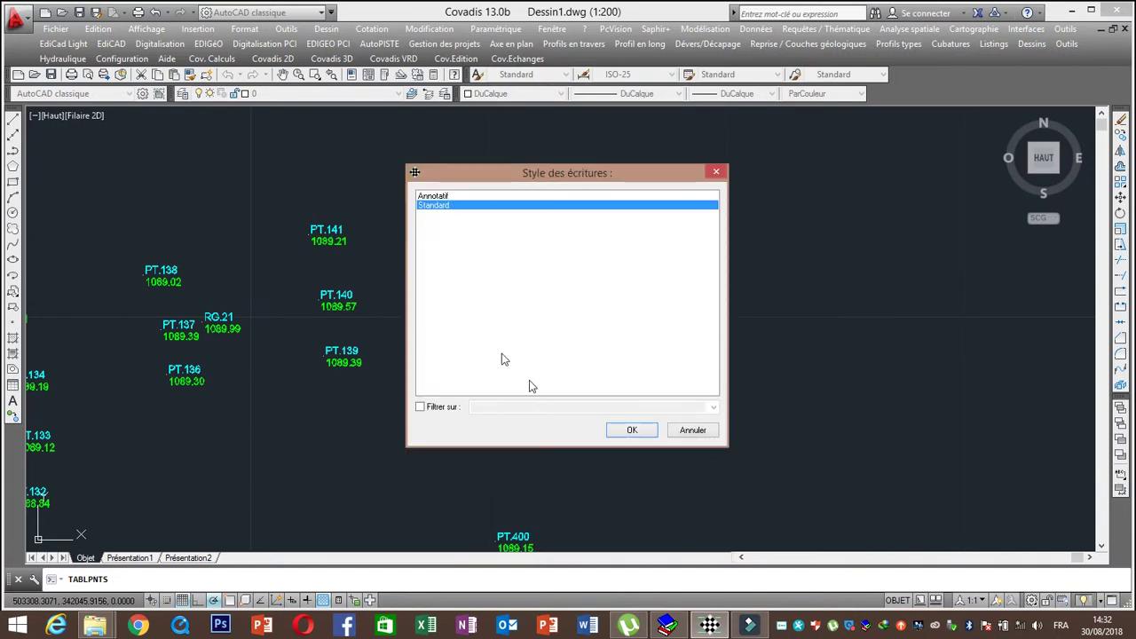
{"action": "left_click", "coordinate": [693, 431]}
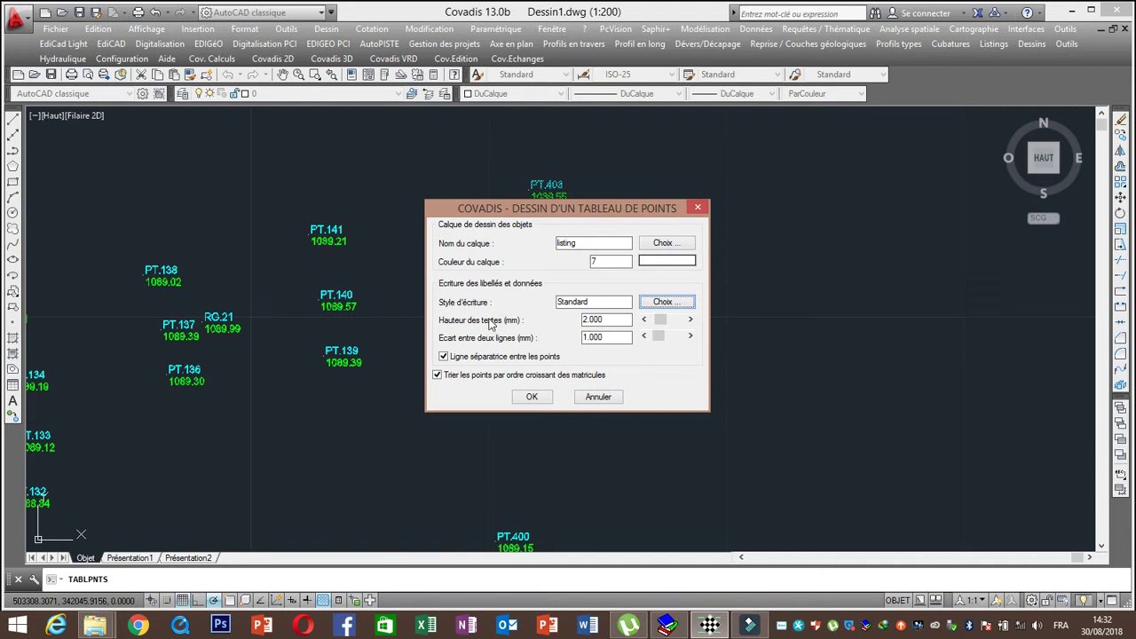
- Set the table text height to 4.000 mm with 7.000 mm line spacing and accept
{"action": "double_click", "coordinate": [585, 320]}
{"action": "type", "text": "1.000"}
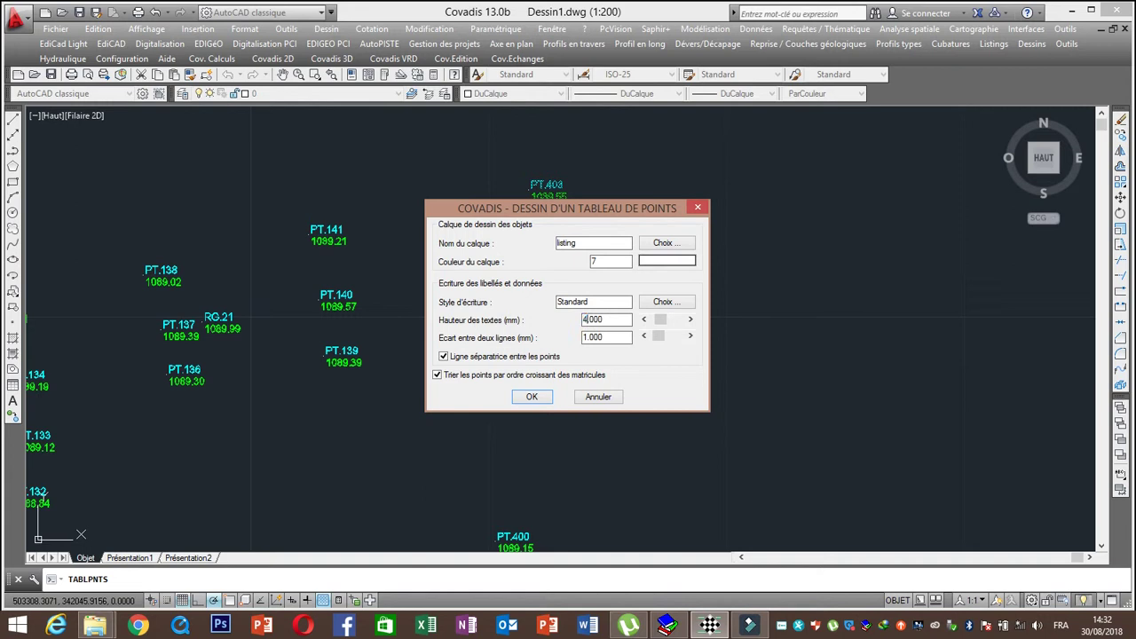
{"action": "type", "text": "4"}
{"action": "left_click_drag", "start_coordinate": [588, 337], "coordinate": [581, 339]}
{"action": "left_click", "coordinate": [532, 397]}
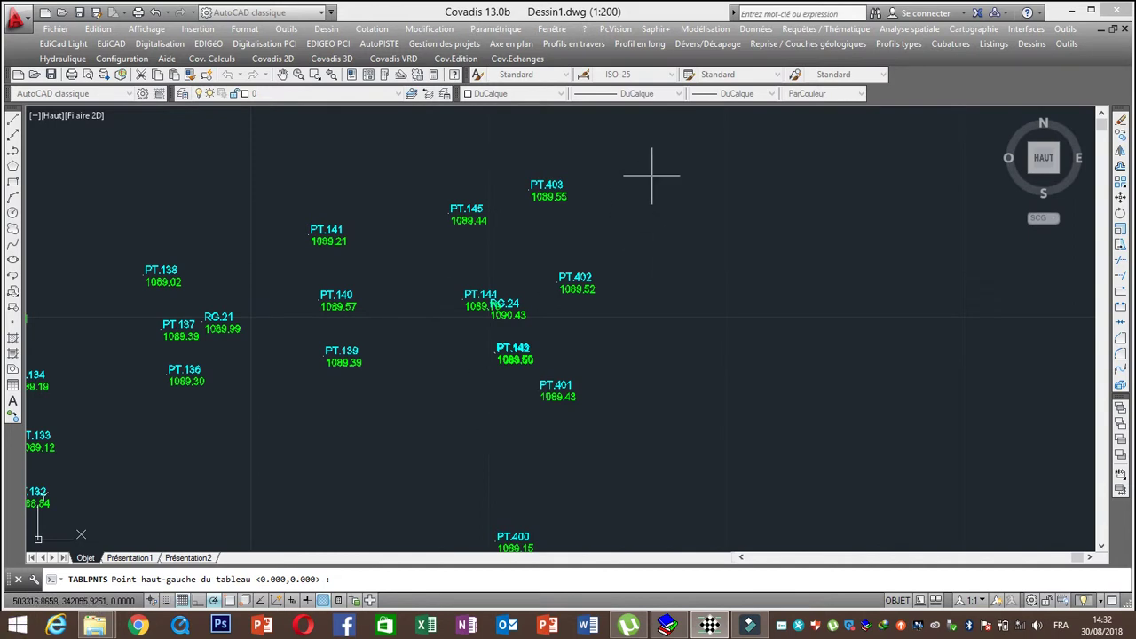
- Place the MATRICULE/X/Y/Z table beside the points, review it, and rerun the table command
{"action": "left_click", "coordinate": [654, 176]}
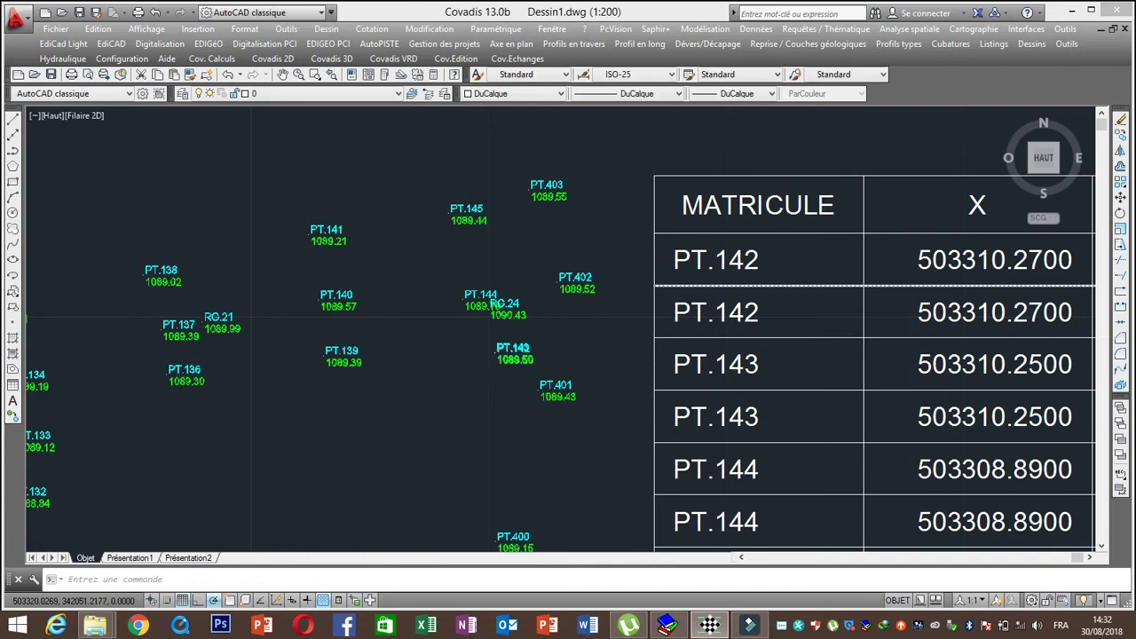
{"action": "scroll", "coordinate": [719, 211], "scroll_direction": "down", "scroll_amount": 5}
{"action": "middle_click_drag", "start_coordinate": [719, 212], "coordinate": [648, 106]}
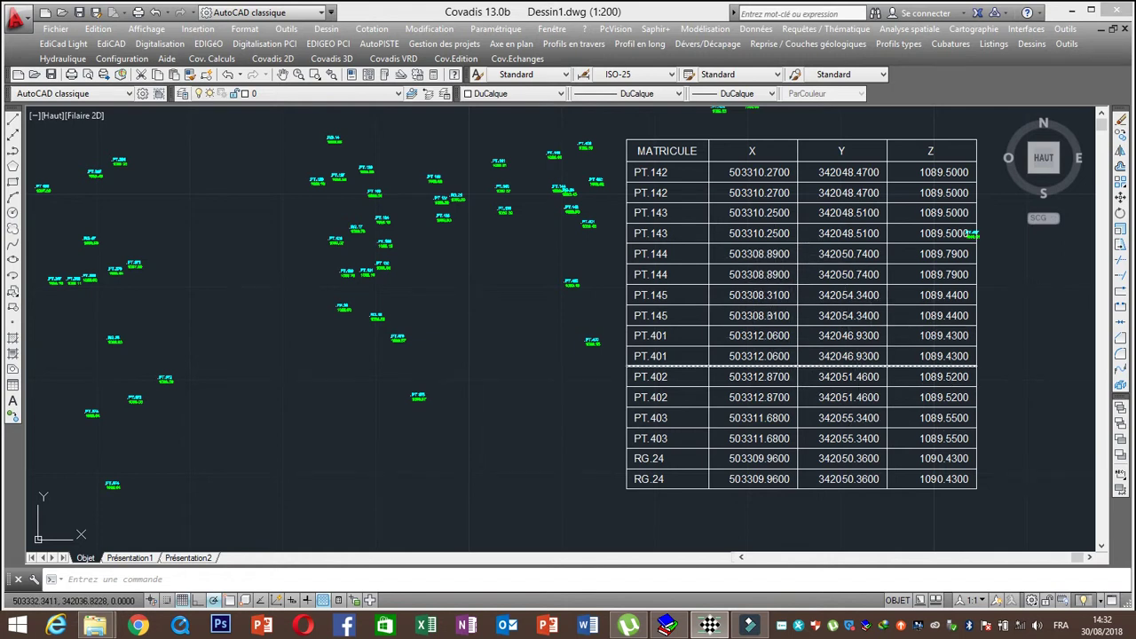
{"action": "scroll", "coordinate": [735, 305], "scroll_direction": "down", "scroll_amount": 2}
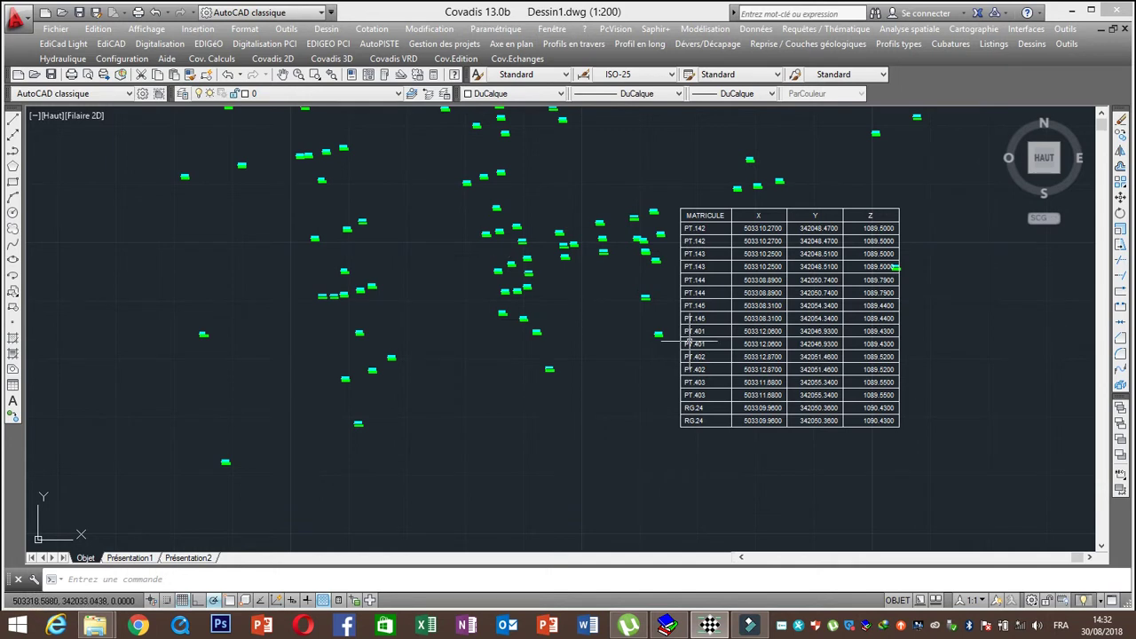
{"action": "middle_click_drag", "start_coordinate": [607, 382], "coordinate": [733, 490]}
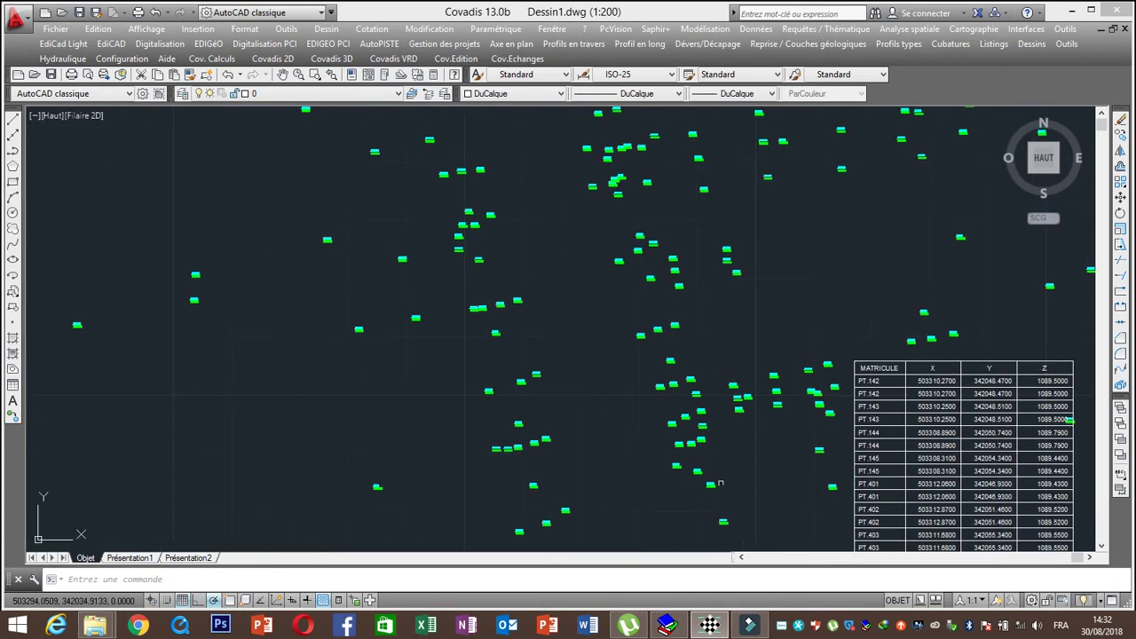
{"action": "middle_click_drag", "start_coordinate": [520, 325], "coordinate": [570, 382]}
{"action": "key", "text": "Return"}
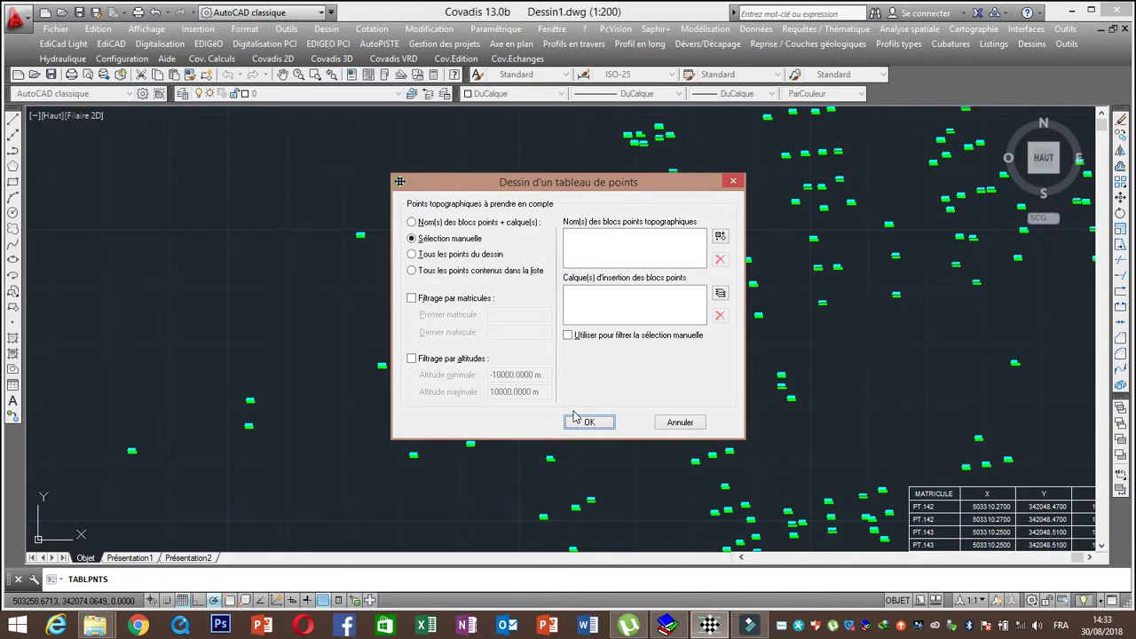
- Restrict the new point table to TCPOINT blocks on layer TOPOJIS
{"action": "left_click", "coordinate": [720, 236]}
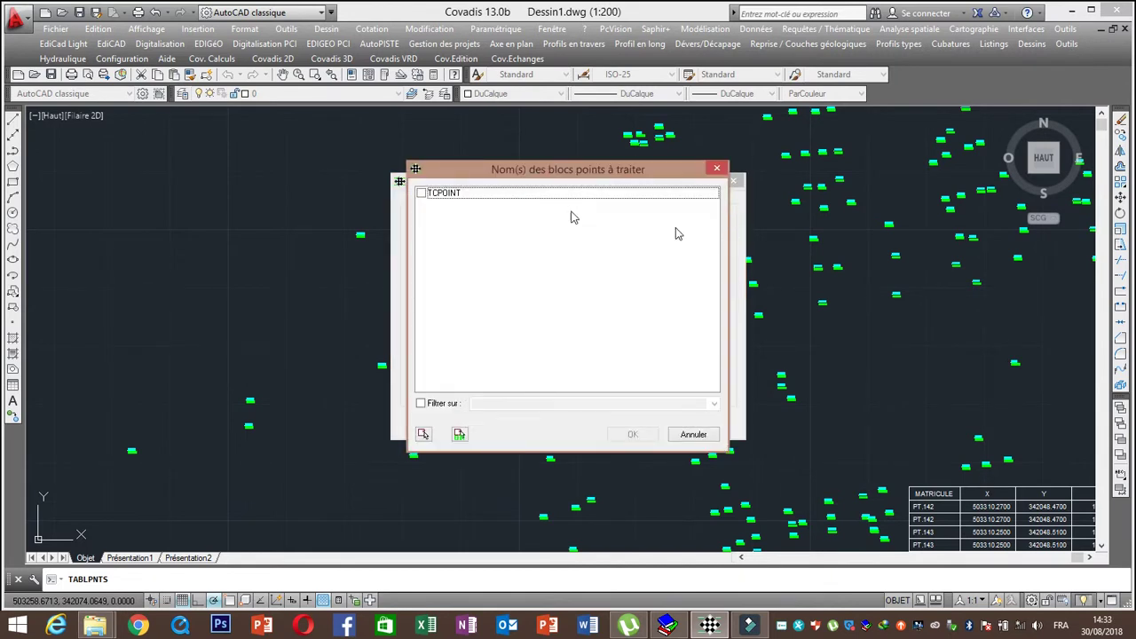
{"action": "left_click", "coordinate": [421, 192]}
{"action": "left_click", "coordinate": [633, 434]}
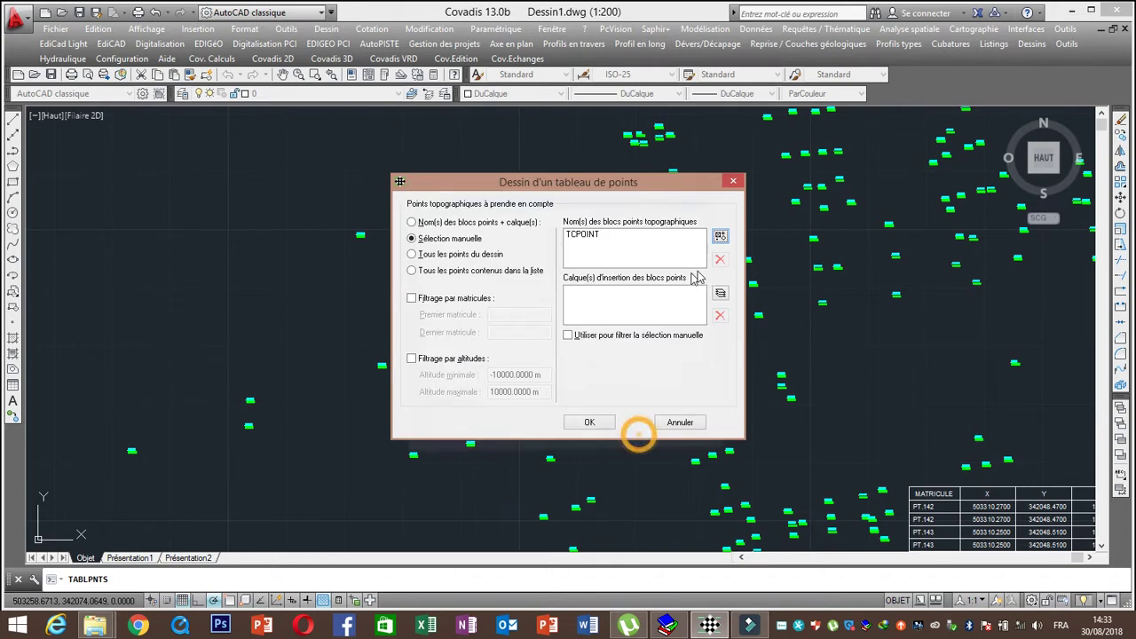
{"action": "left_click", "coordinate": [720, 294]}
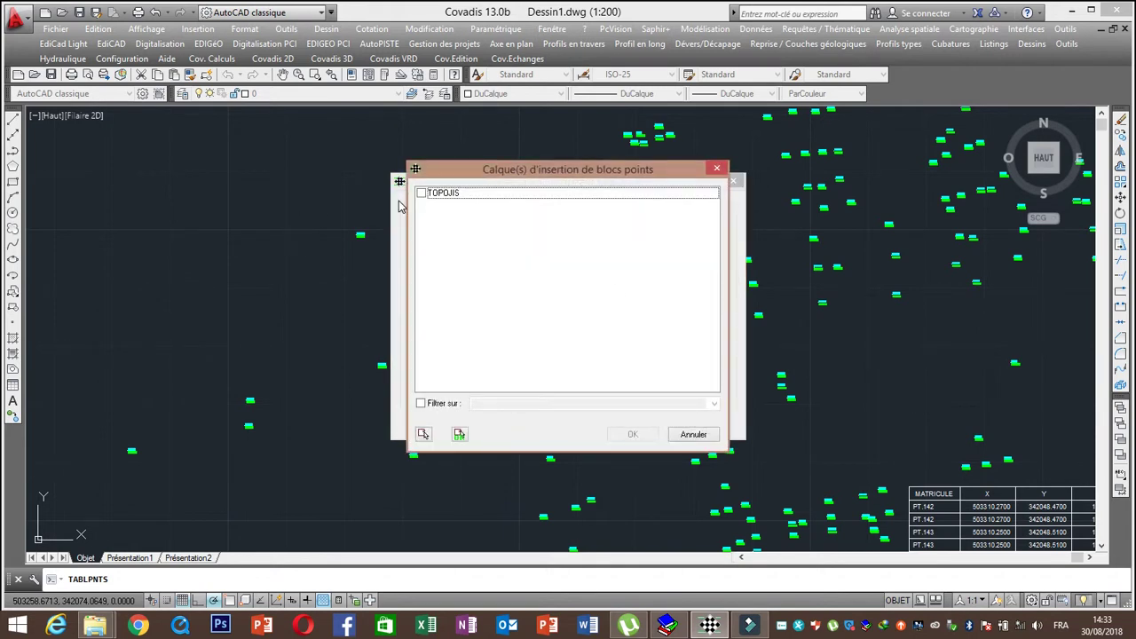
{"action": "left_click", "coordinate": [422, 194]}
{"action": "left_click", "coordinate": [629, 434]}
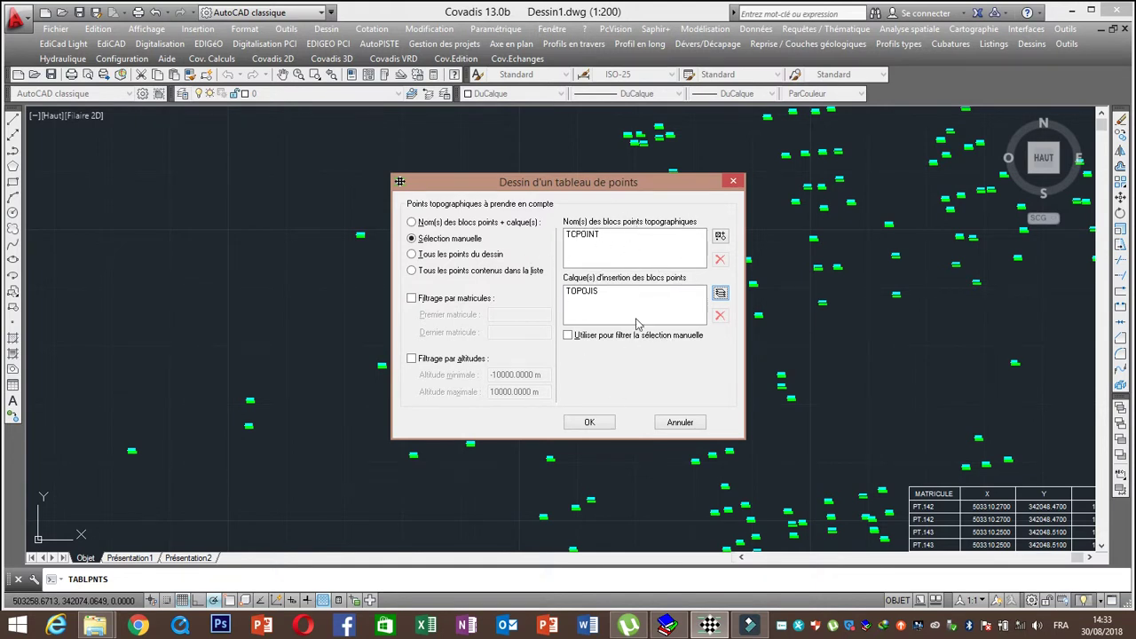
{"action": "left_click", "coordinate": [588, 423]}
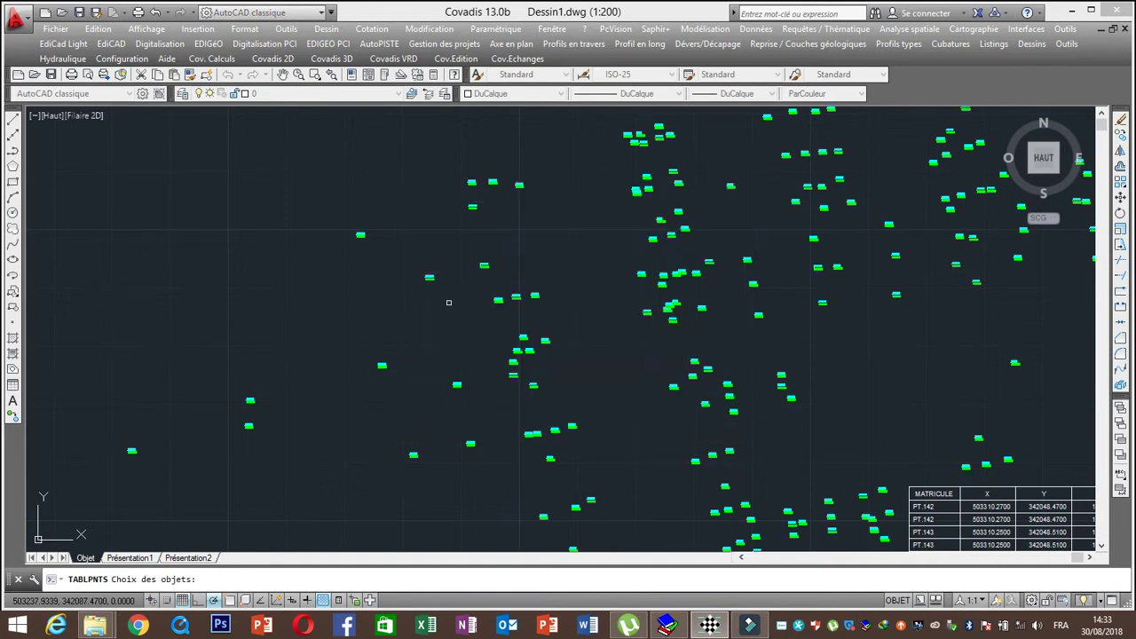
- Window-select points CO.460 and CO.465 and place their table below the points
{"action": "scroll", "coordinate": [429, 261], "scroll_direction": "up", "scroll_amount": 2}
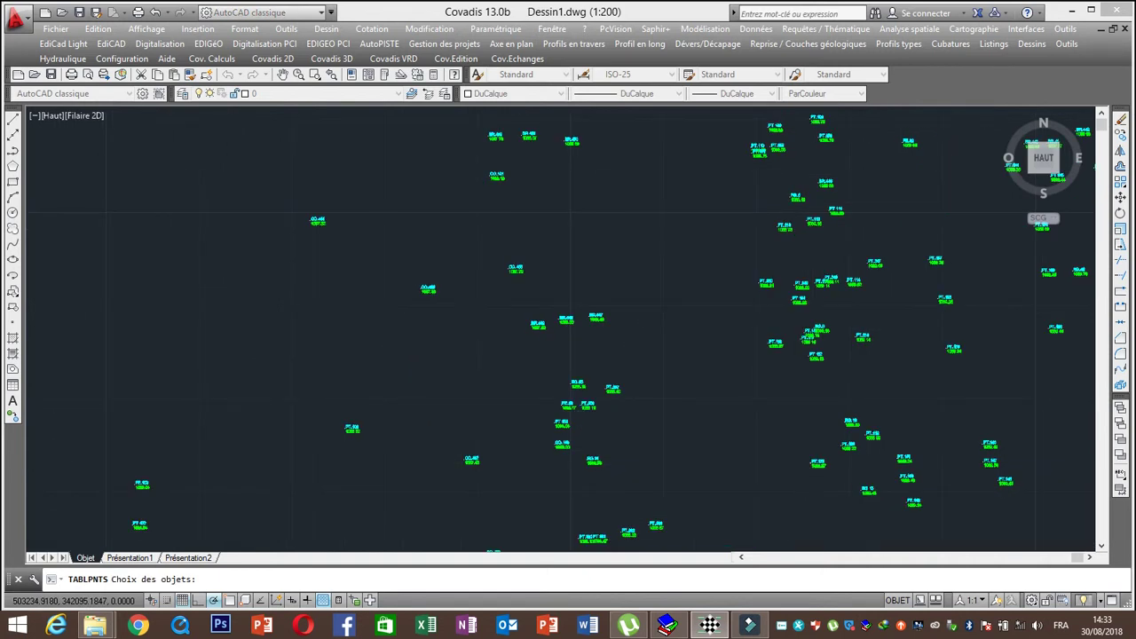
{"action": "scroll", "coordinate": [425, 271], "scroll_direction": "up", "scroll_amount": 3}
{"action": "left_click", "coordinate": [610, 242]}
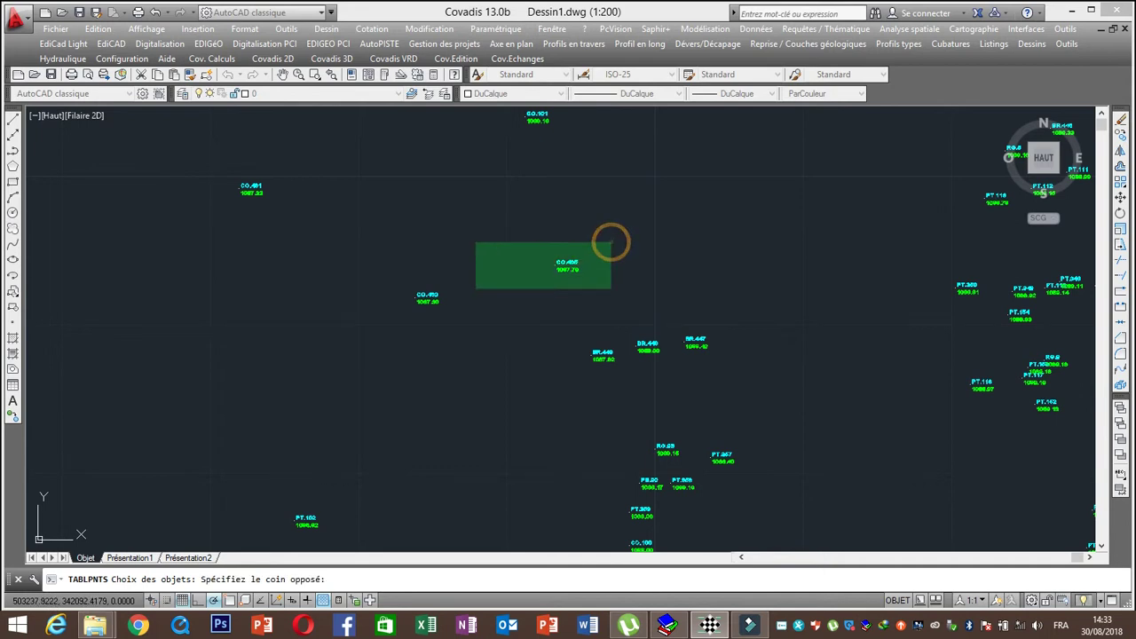
{"action": "left_click", "coordinate": [353, 321]}
{"action": "key", "text": "Return"}
{"action": "left_click", "coordinate": [532, 397]}
{"action": "left_click", "coordinate": [228, 334]}
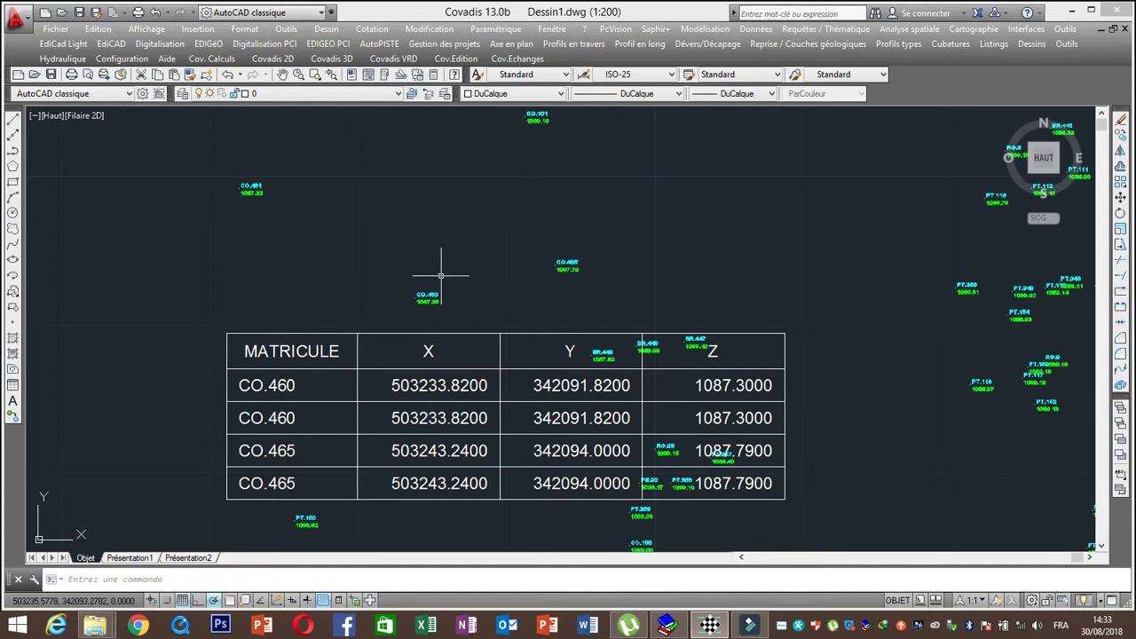
{"action": "scroll", "coordinate": [405, 293], "scroll_direction": "up", "scroll_amount": 5}
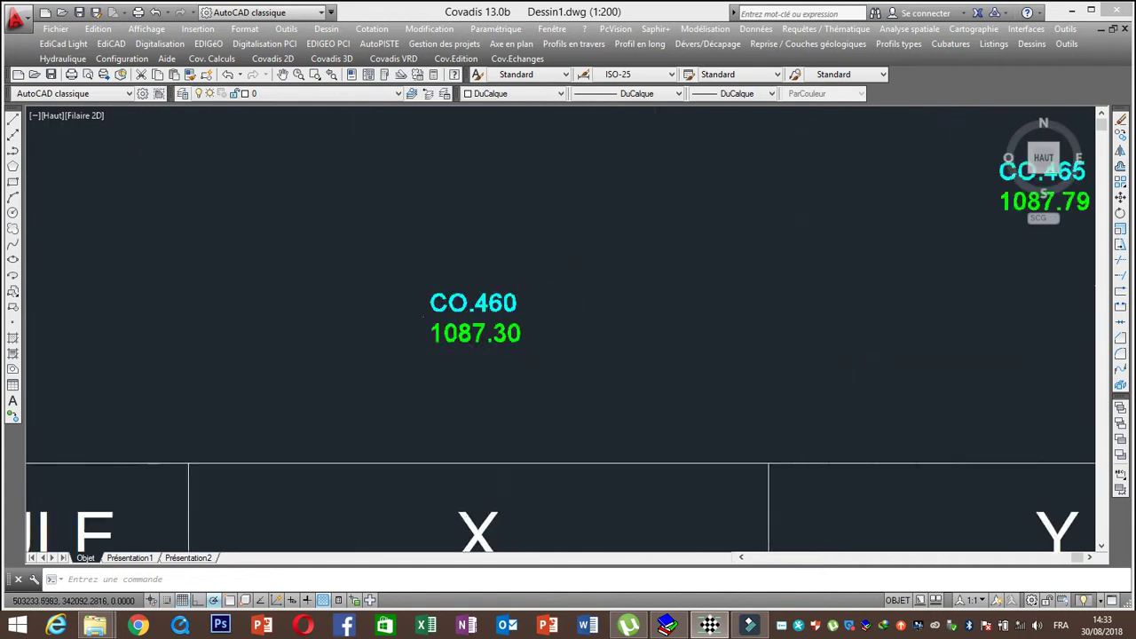
{"action": "scroll", "coordinate": [506, 319], "scroll_direction": "up", "scroll_amount": 3}
{"action": "scroll", "coordinate": [581, 346], "scroll_direction": "down", "scroll_amount": 4}
{"action": "scroll", "coordinate": [577, 337], "scroll_direction": "down", "scroll_amount": 4}
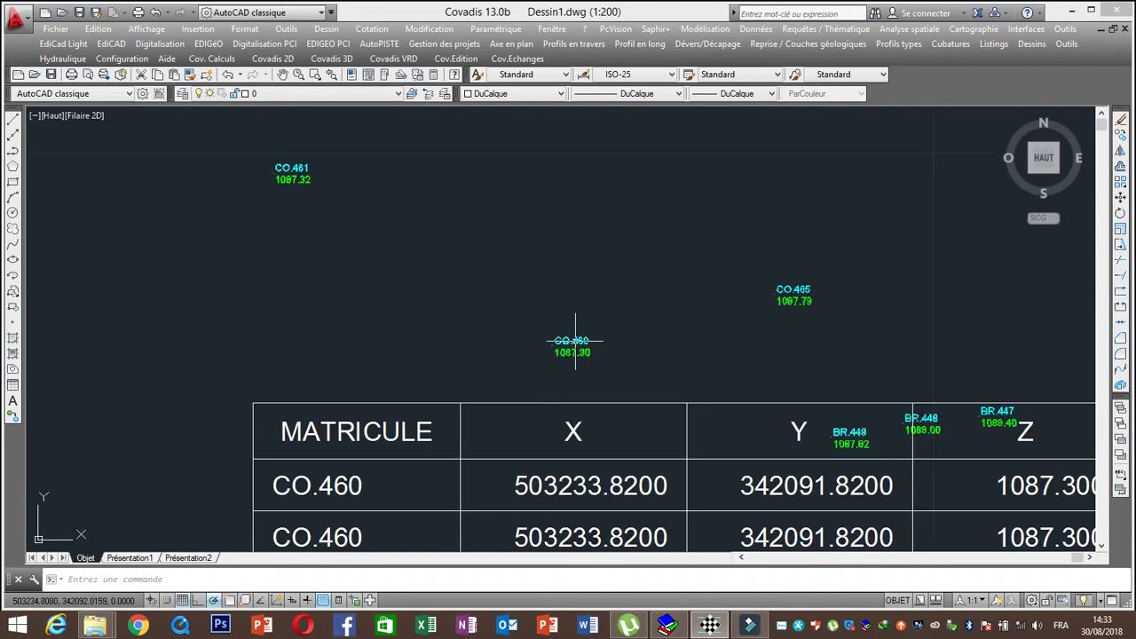
{"action": "middle_click_drag", "start_coordinate": [575, 337], "coordinate": [586, 292]}
{"action": "middle_click_drag", "start_coordinate": [566, 215], "coordinate": [536, 113]}
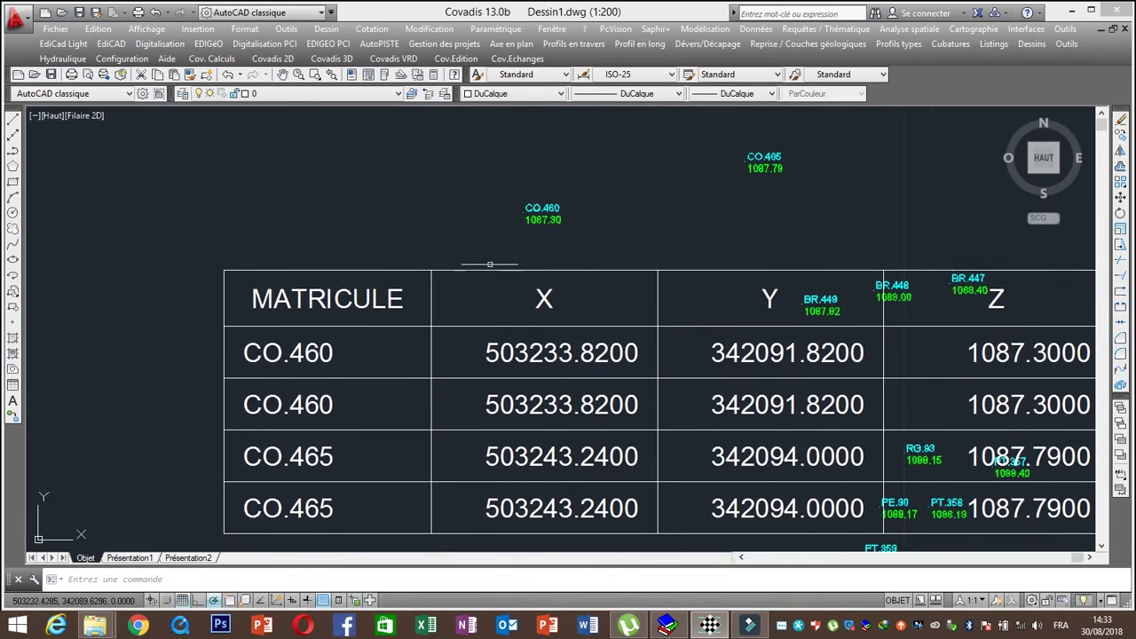
{"action": "mouse_move", "coordinate": [377, 215]}
{"action": "middle_mouse_down"}
{"action": "mouse_move", "coordinate": [317, 172]}
{"action": "mouse_move", "coordinate": [235, 149]}
{"action": "middle_mouse_up"}
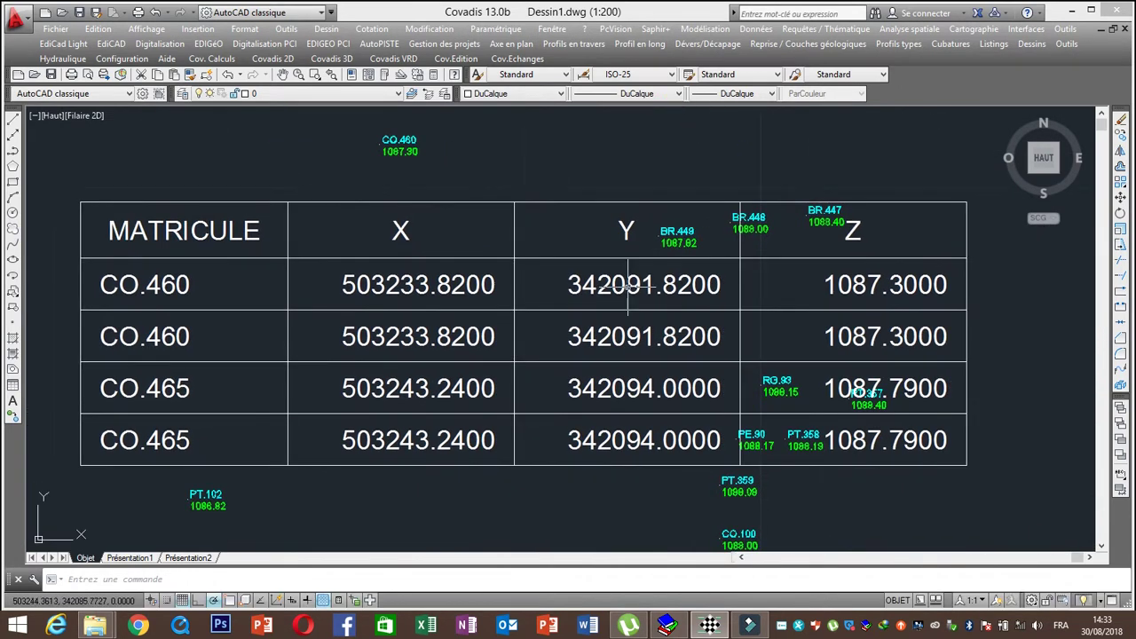